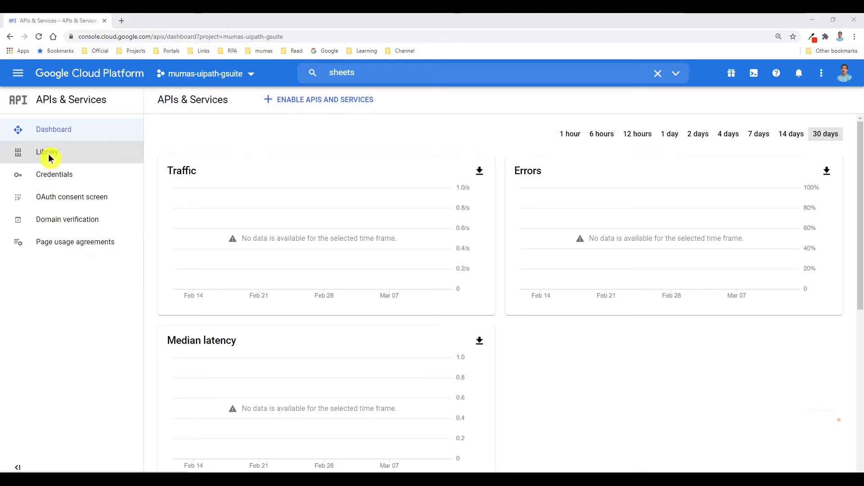
- Find the Google Drive API in the API Library's Google Workspace section and enable it for the project
click(299, 100)
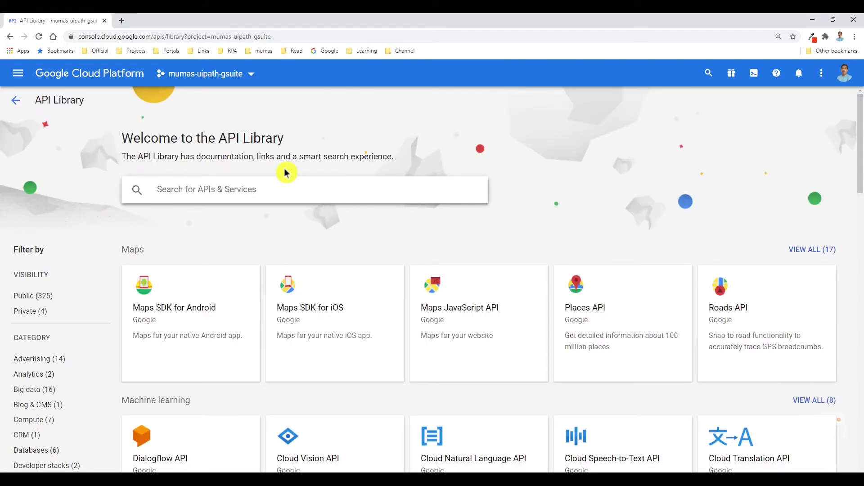
scroll(297, 209, down, 8)
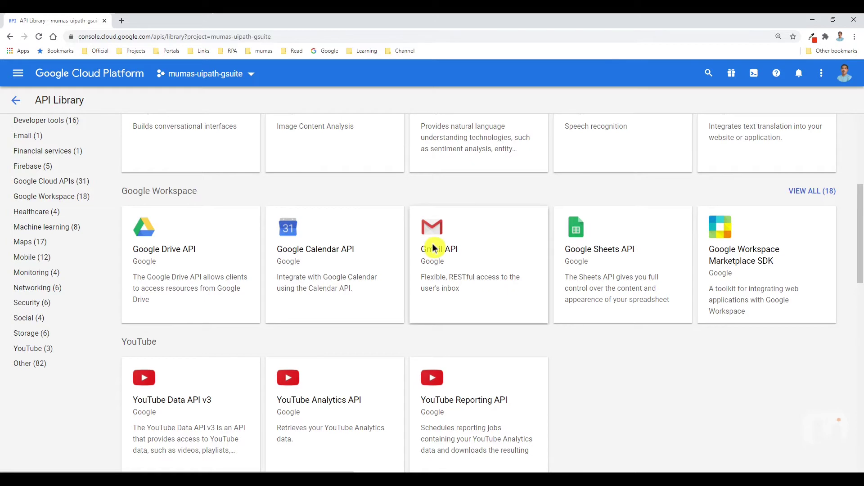
click(178, 256)
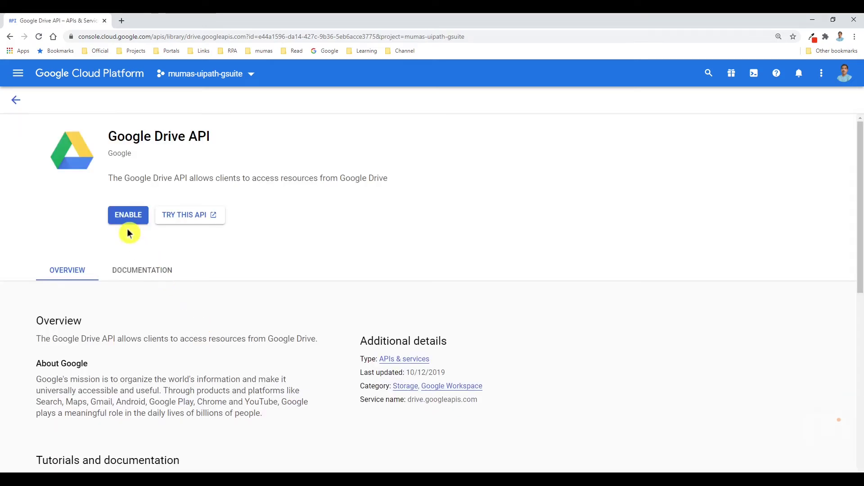
click(128, 216)
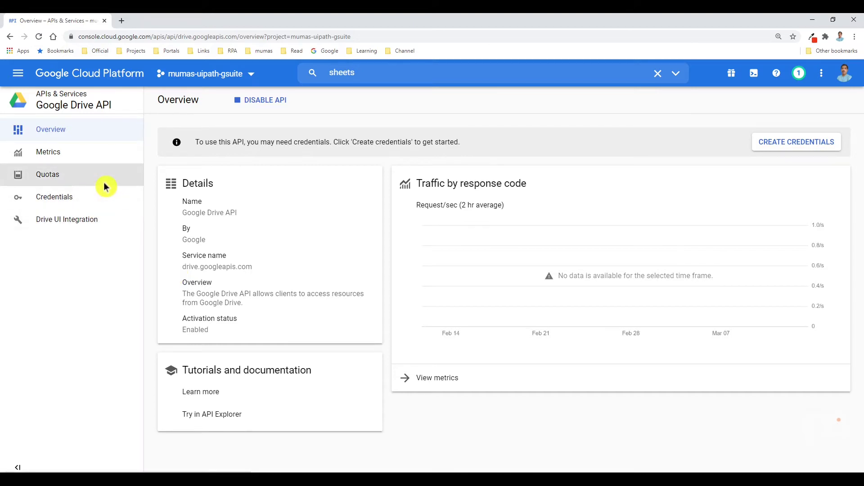
- Search for "gmail" and enable the Gmail API for the project
text(/gm)
text(ail)
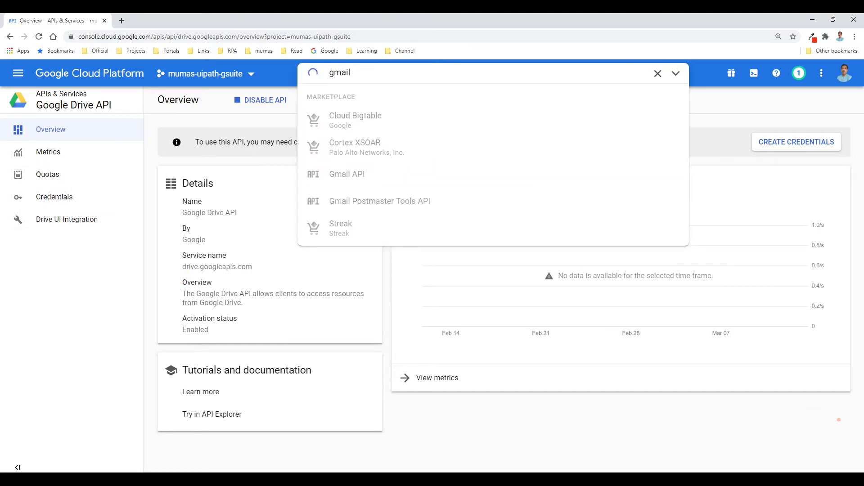
click(378, 121)
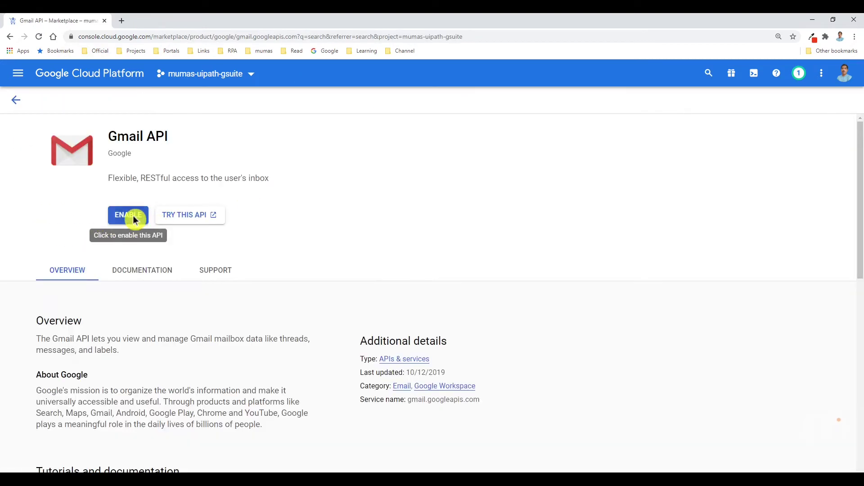
click(134, 218)
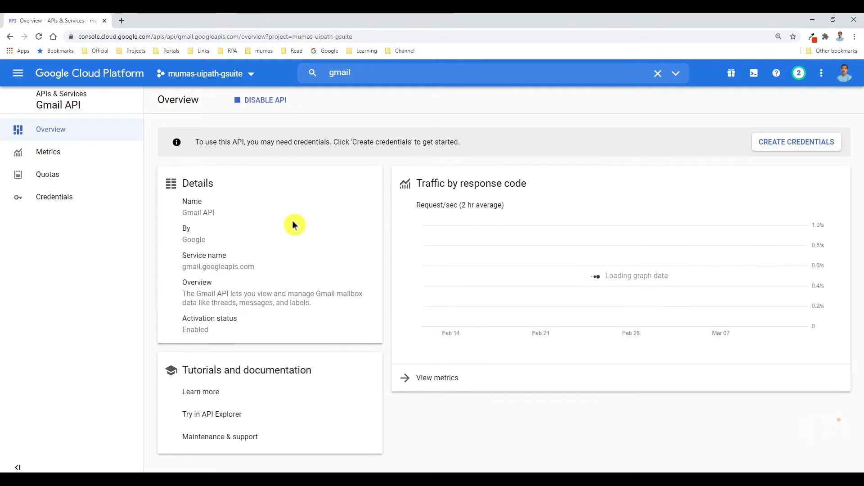
- Go to the project's API credentials and start creating an OAuth client ID
key(ctrl+plus)
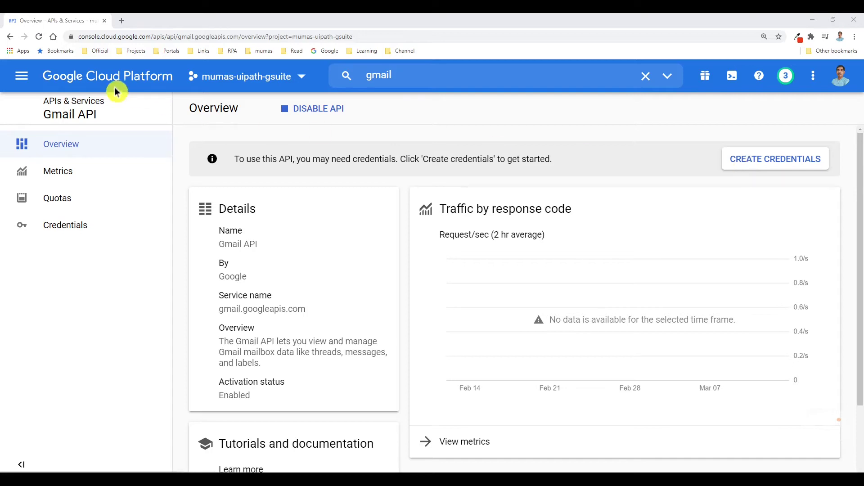
click(16, 86)
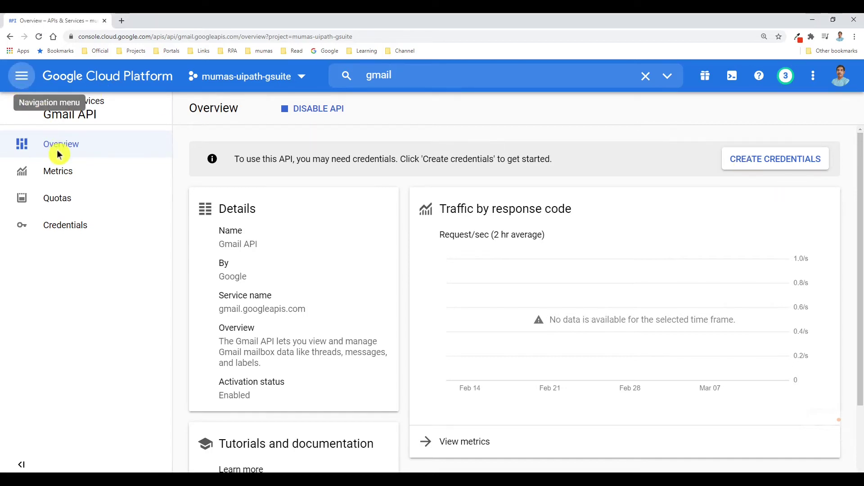
click(83, 239)
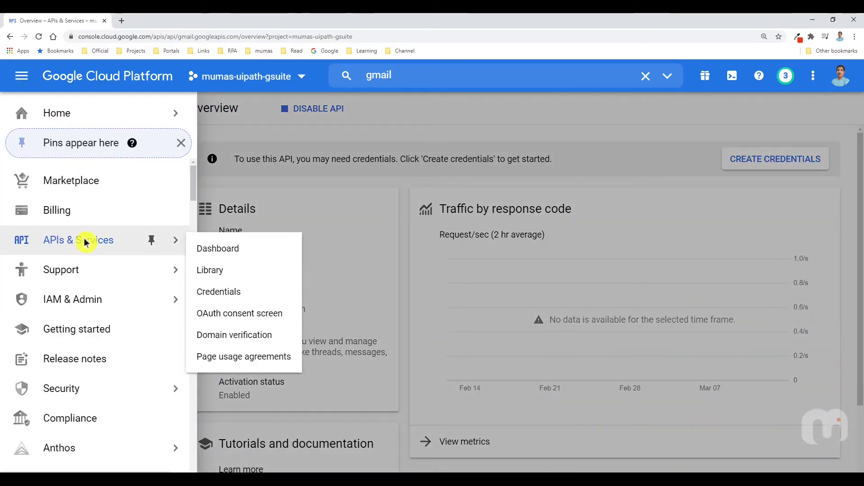
click(219, 292)
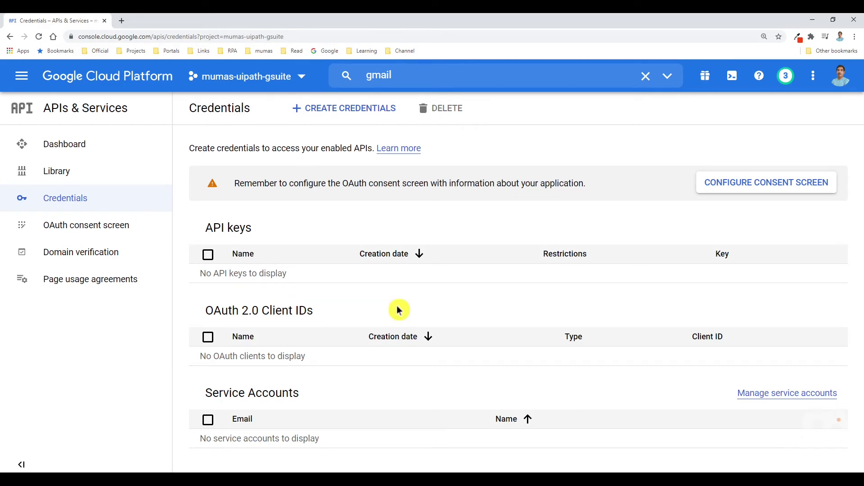
click(350, 108)
click(364, 181)
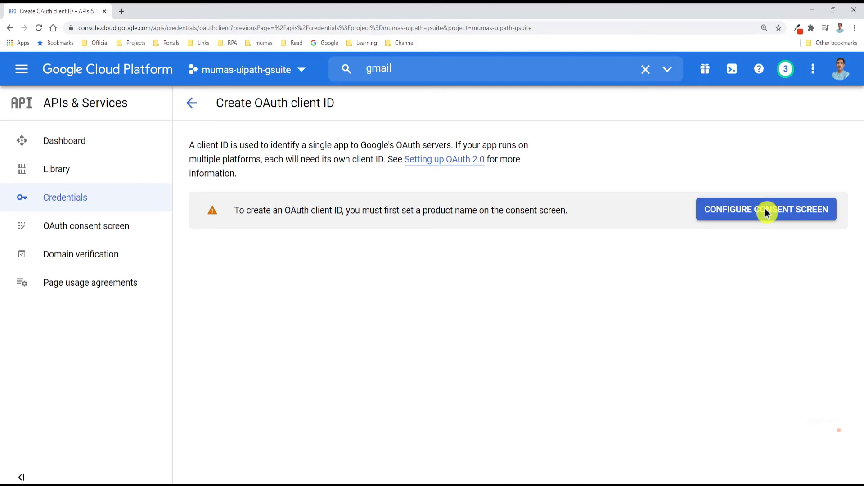
- Begin configuring the OAuth consent screen with the External user type
click(767, 213)
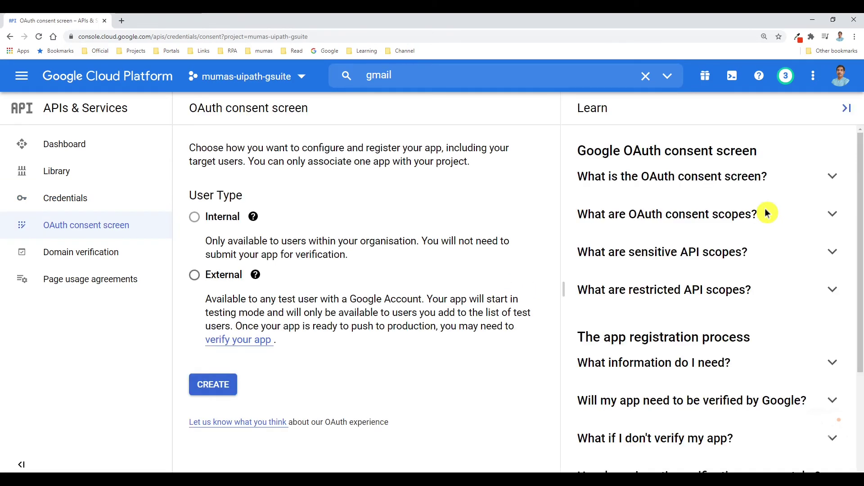
click(195, 278)
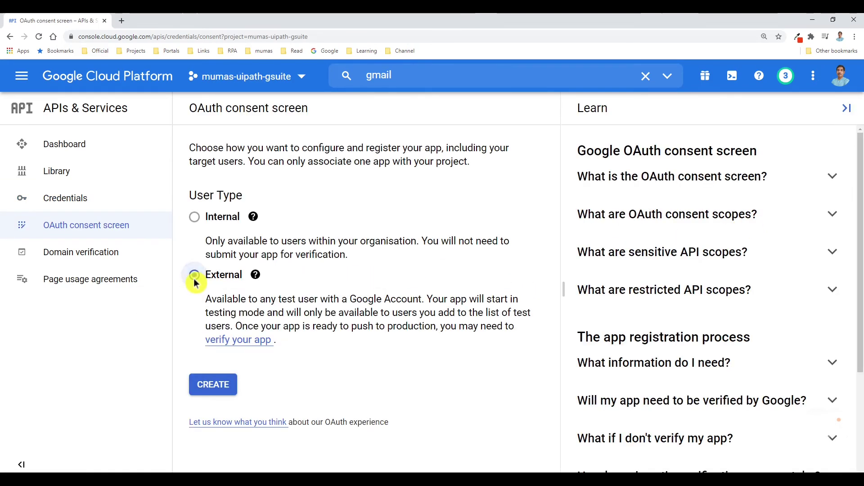
click(213, 387)
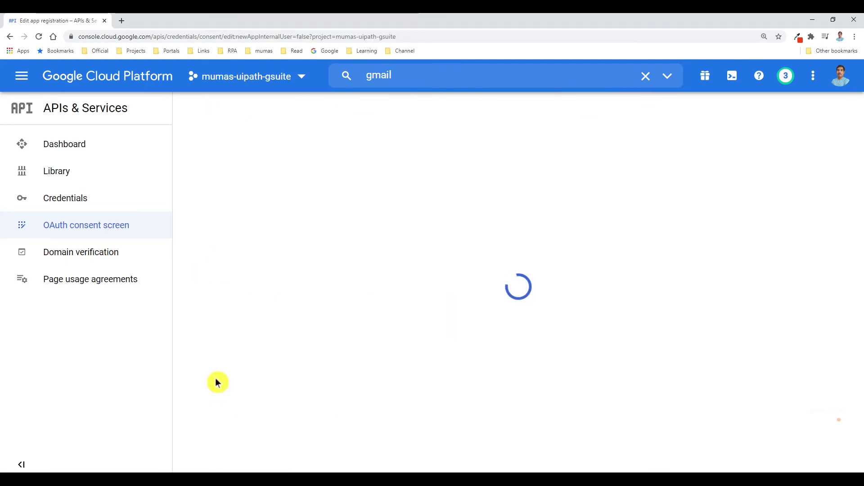
- Name the app UiPath-Gsuite and upload mlogo.png from the Pic Repo folder as its logo
click(360, 312)
text(UiPath-Gsuite)
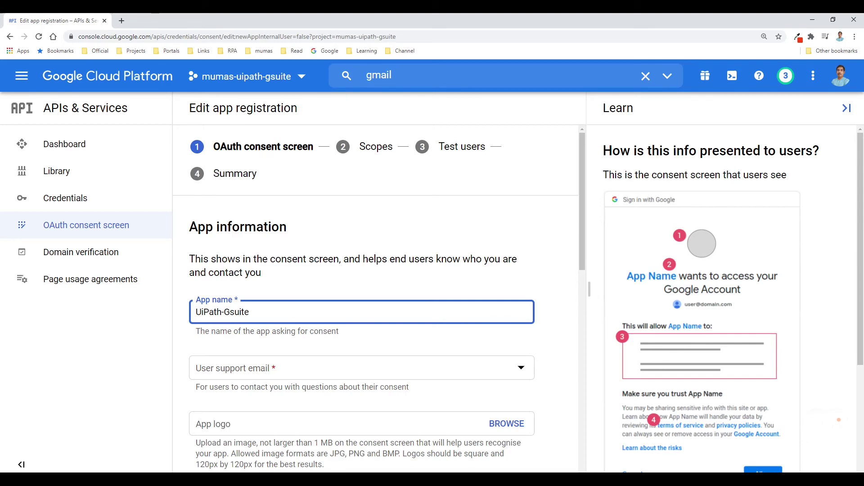
click(506, 431)
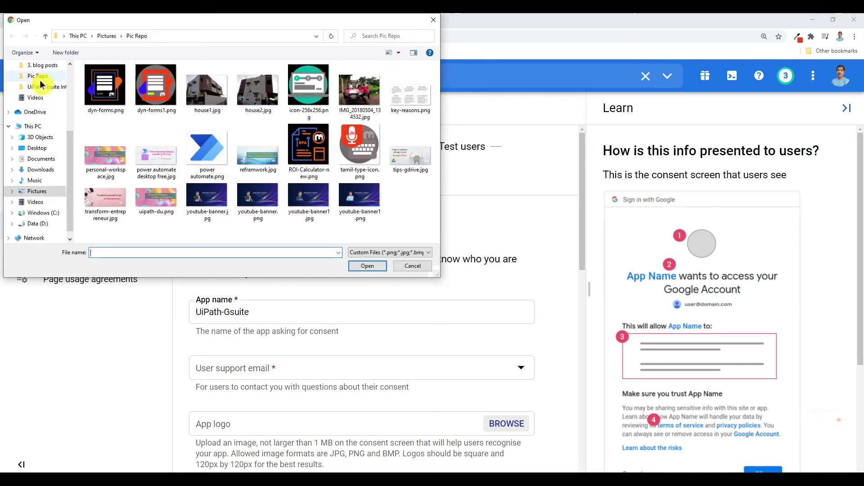
click(40, 84)
double_click(153, 91)
- Fill in the user support email and the developer contact email, and save the app information
scroll(396, 232, down, 5)
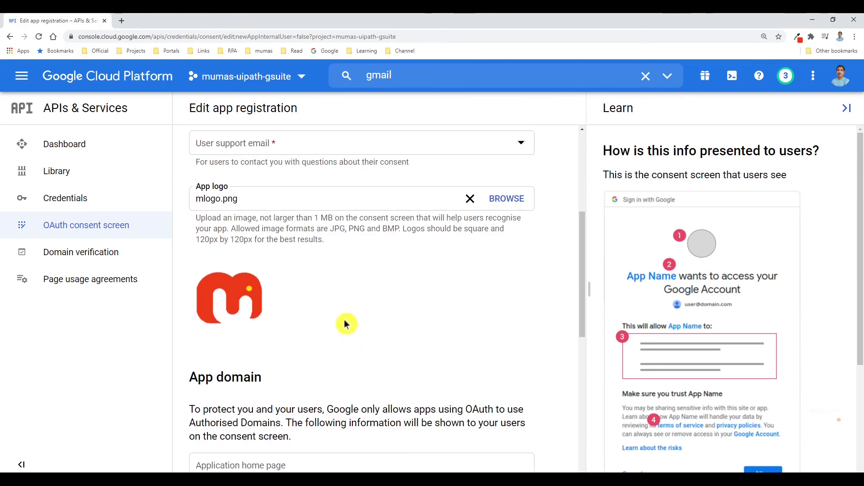
scroll(346, 324, down, 9)
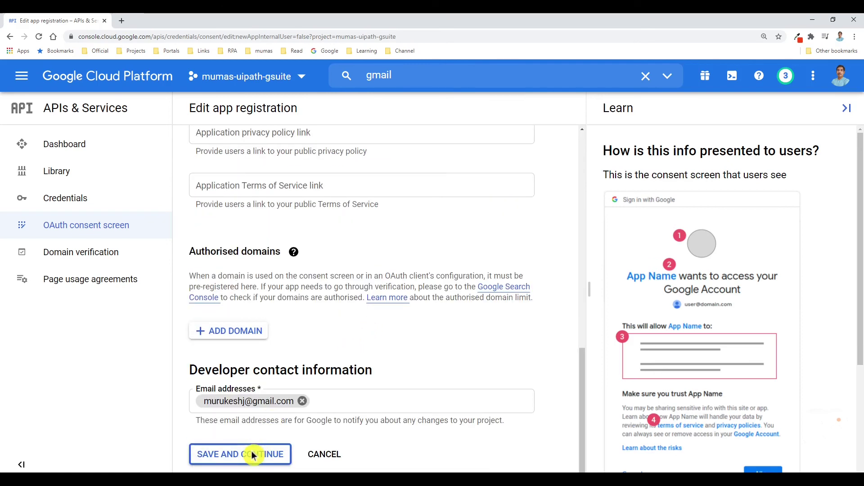
click(251, 454)
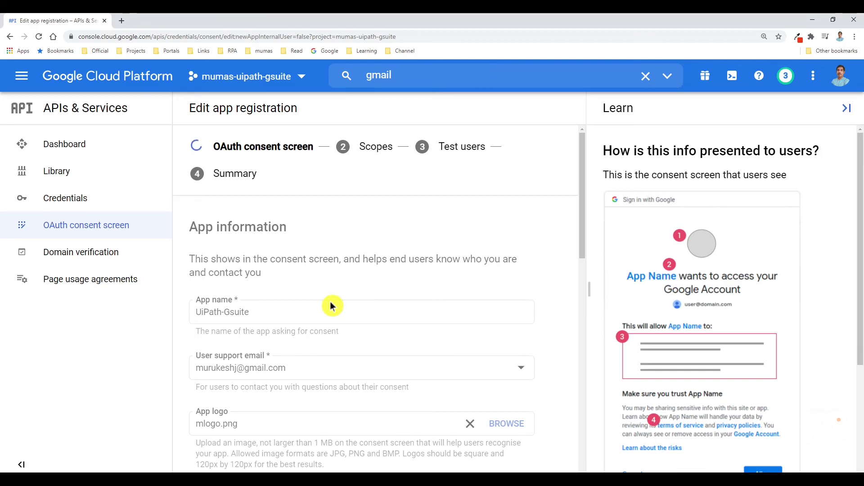
- Save the scopes and test users stages without adding entries, and return from the summary to the consent screen dashboard
scroll(332, 307, down, 5)
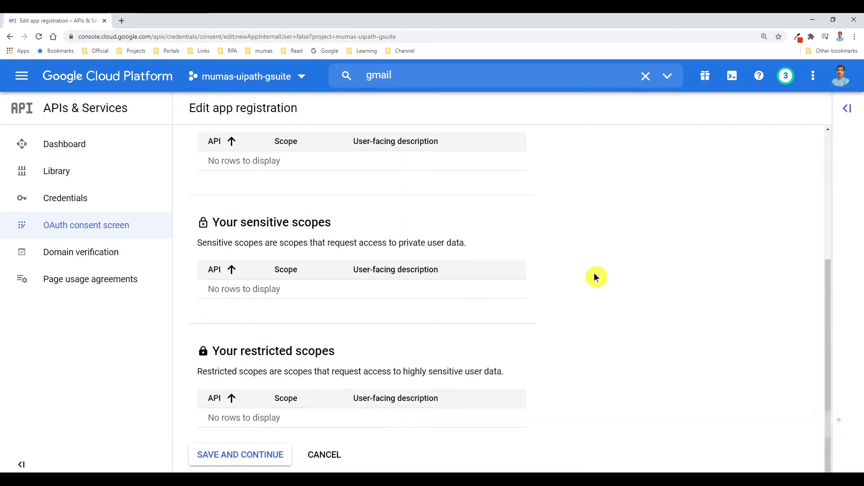
click(275, 457)
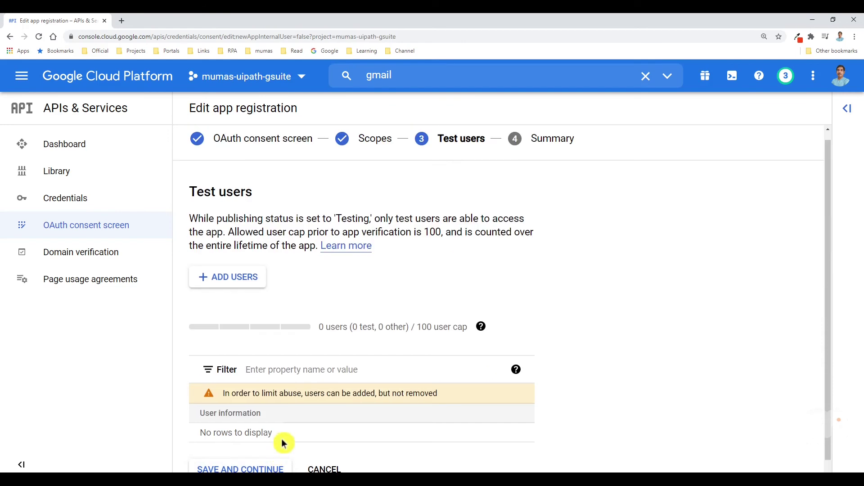
scroll(387, 387, down, 1)
click(273, 458)
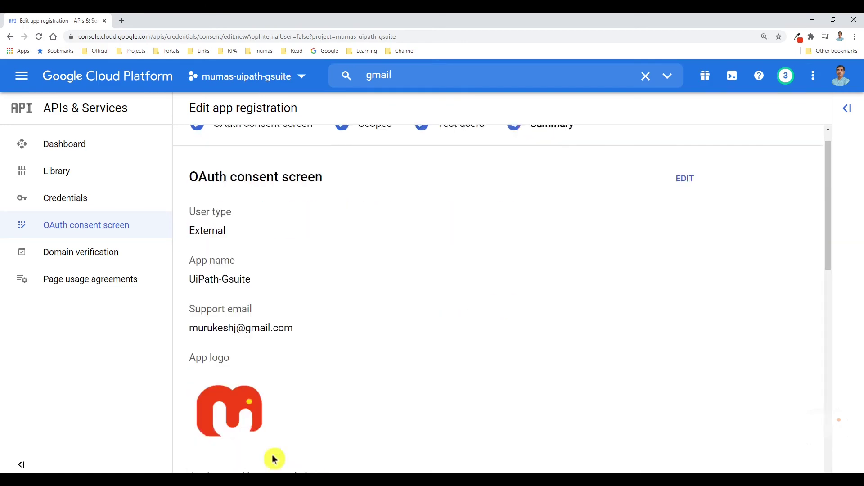
scroll(494, 296, down, 5)
scroll(494, 295, down, 4)
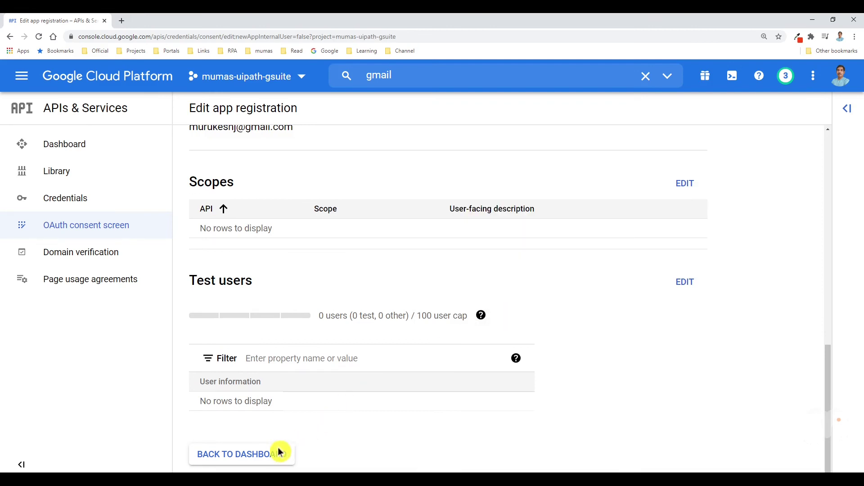
click(262, 454)
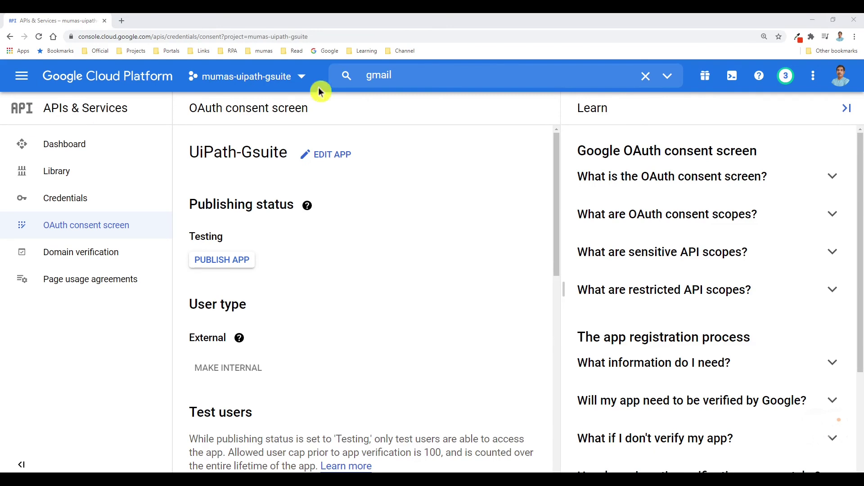
- Start a new OAuth client ID from the project's credentials with Desktop app as the application type
click(150, 232)
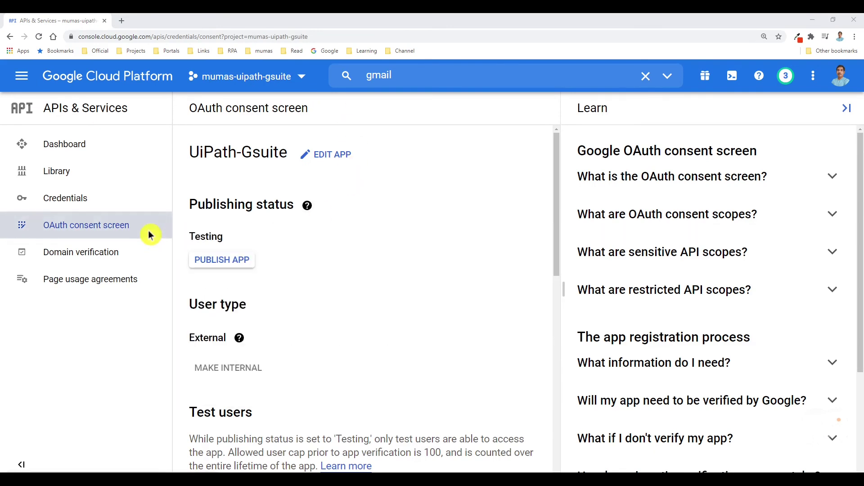
click(76, 203)
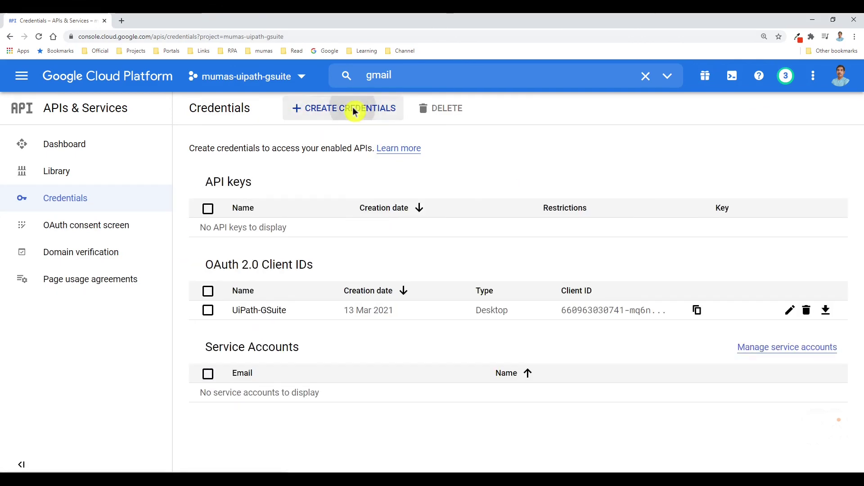
click(353, 113)
click(334, 186)
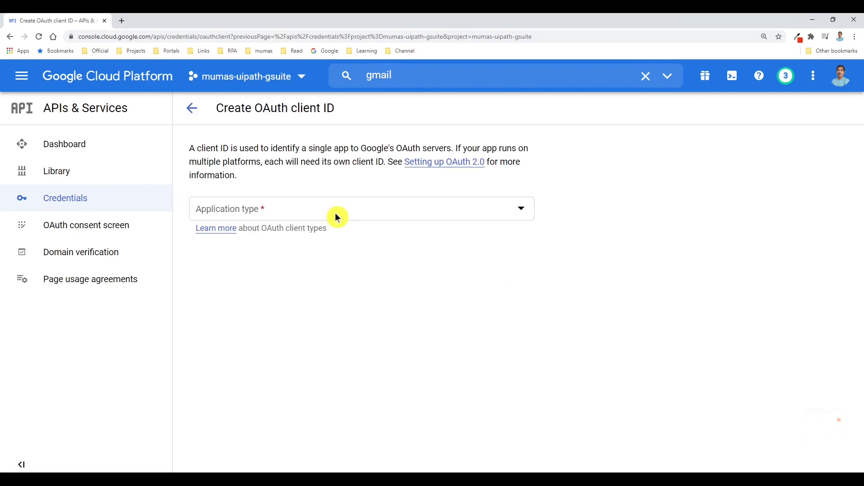
click(335, 215)
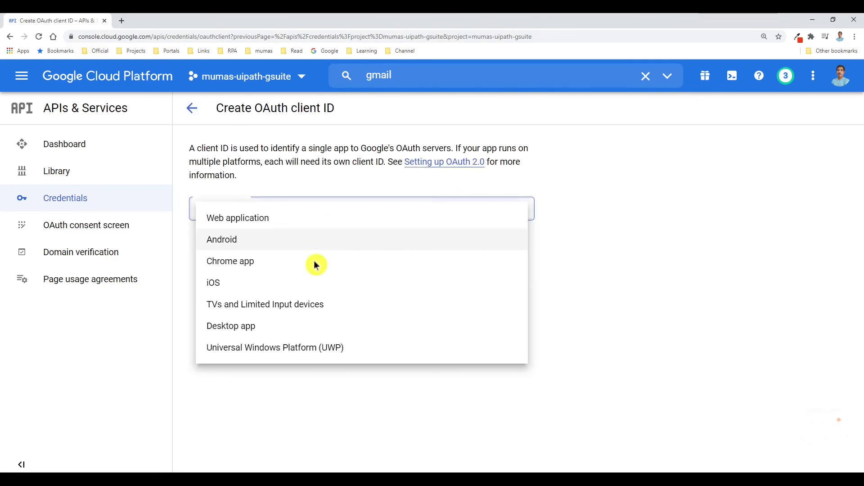
click(265, 327)
- Name the OAuth client UiPath-GSuite, create it and dismiss the client details dialog
click(258, 261)
drag(258, 261, 192, 264)
text(UiPath-GSuite)
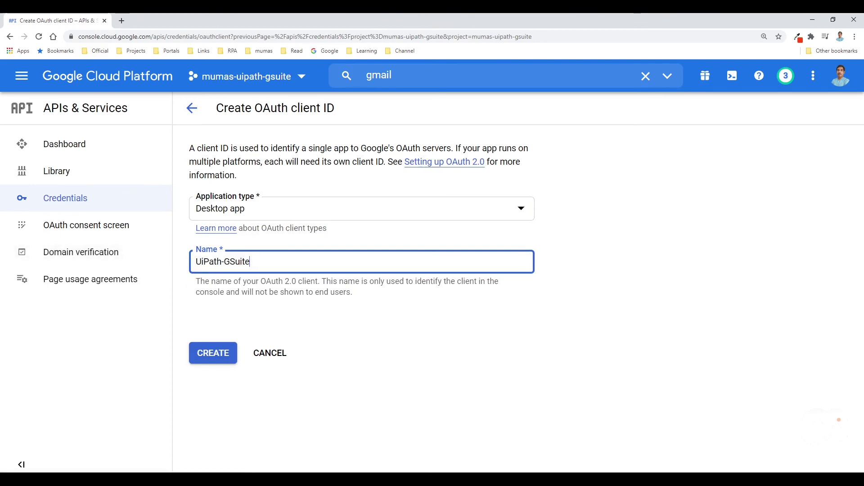
click(221, 356)
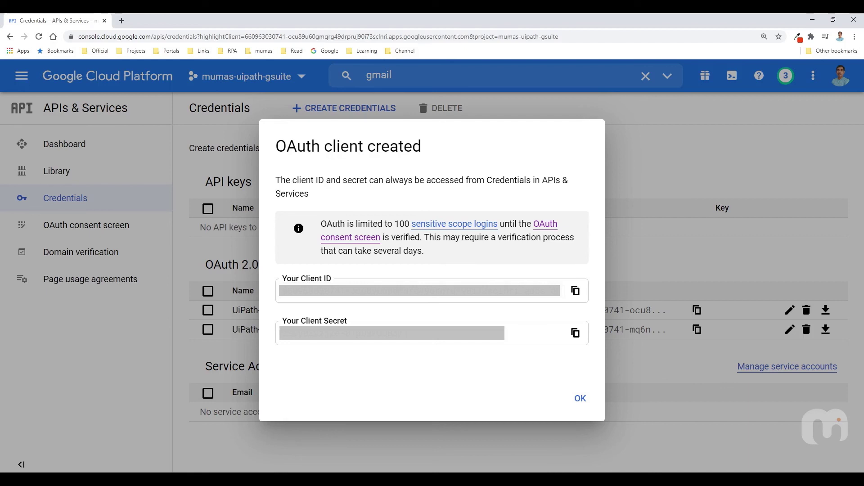
click(580, 398)
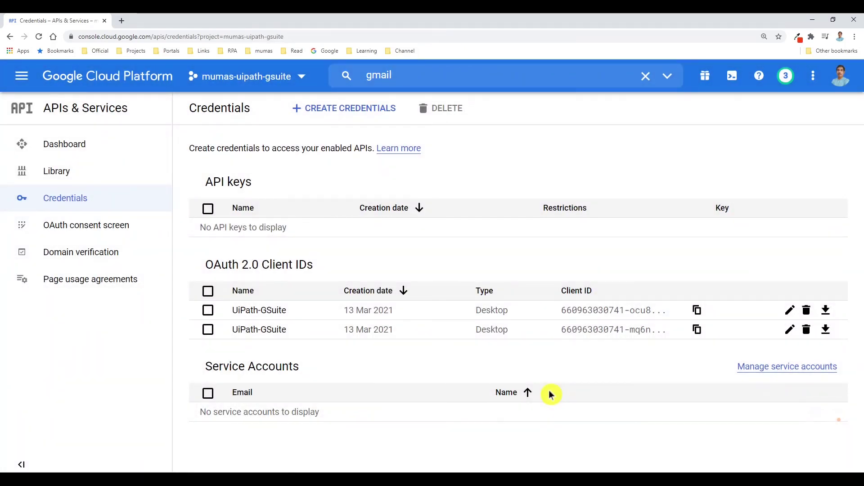